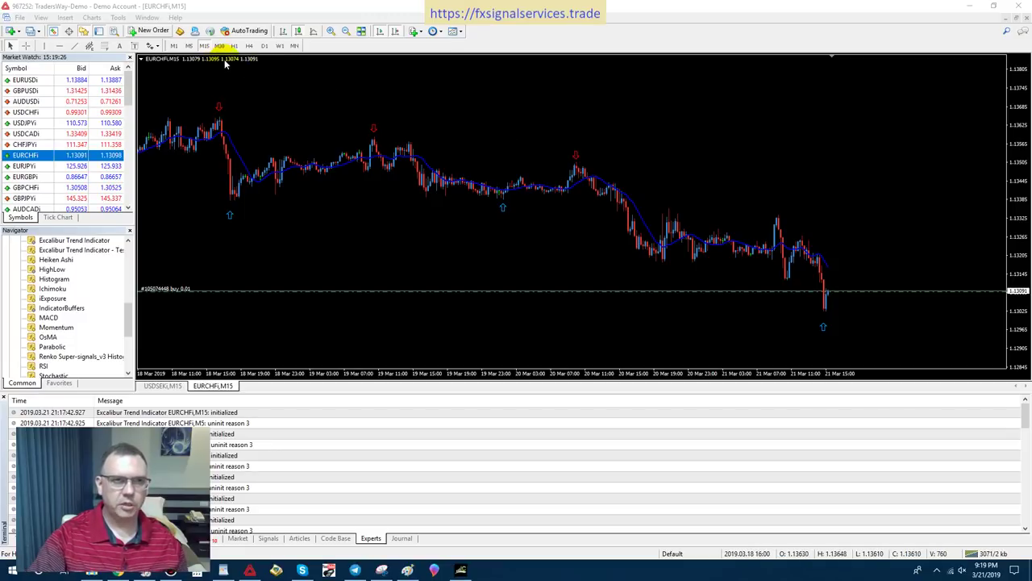
# - Compare EURCHF on H4, M30 and H1, ending on M30 compressed so the latest up-arrow shows
pyautogui.click(249, 45)
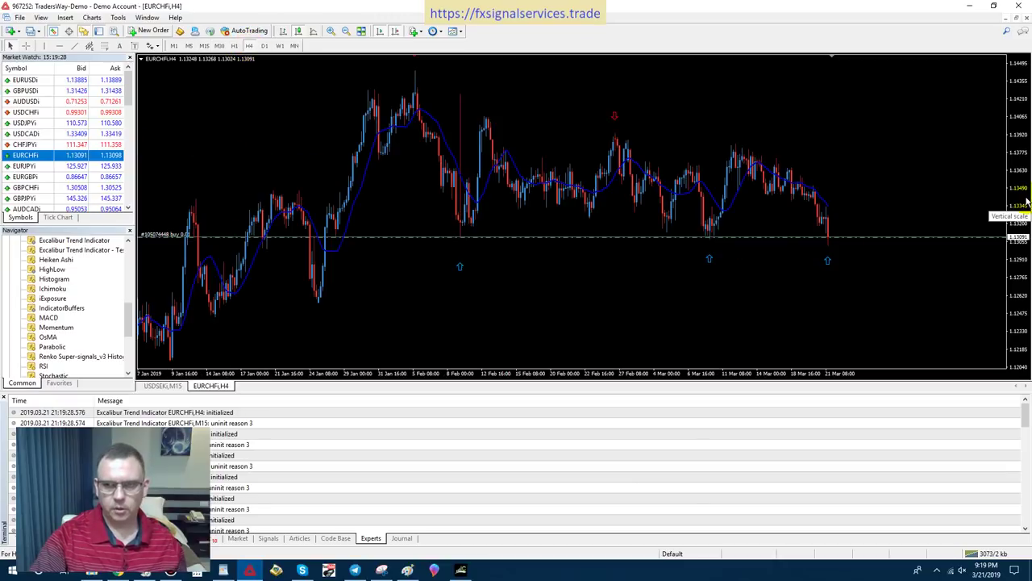
pyautogui.click(221, 46)
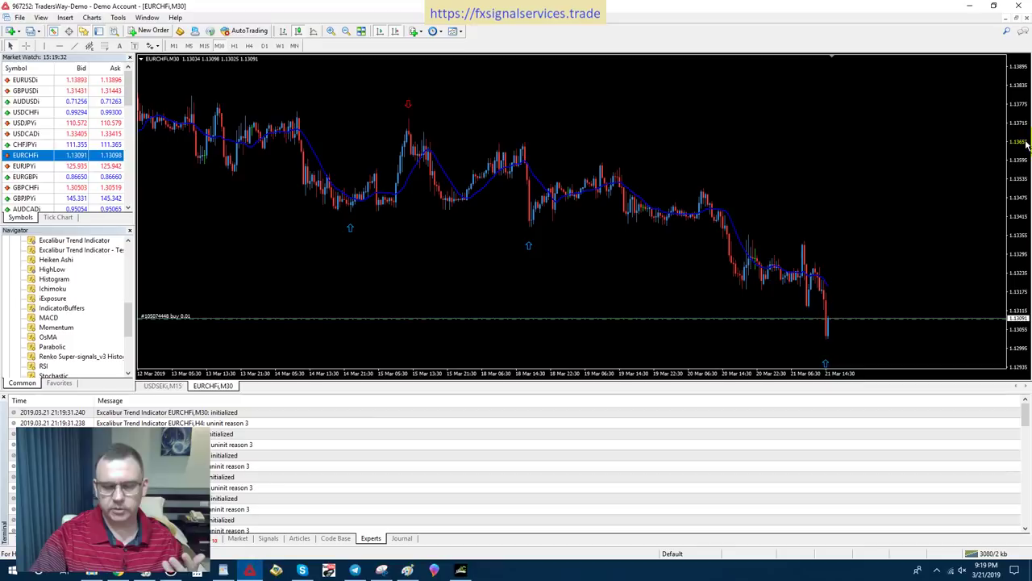
pyautogui.moveTo(1027, 141); pyautogui.dragTo(1028, 165)
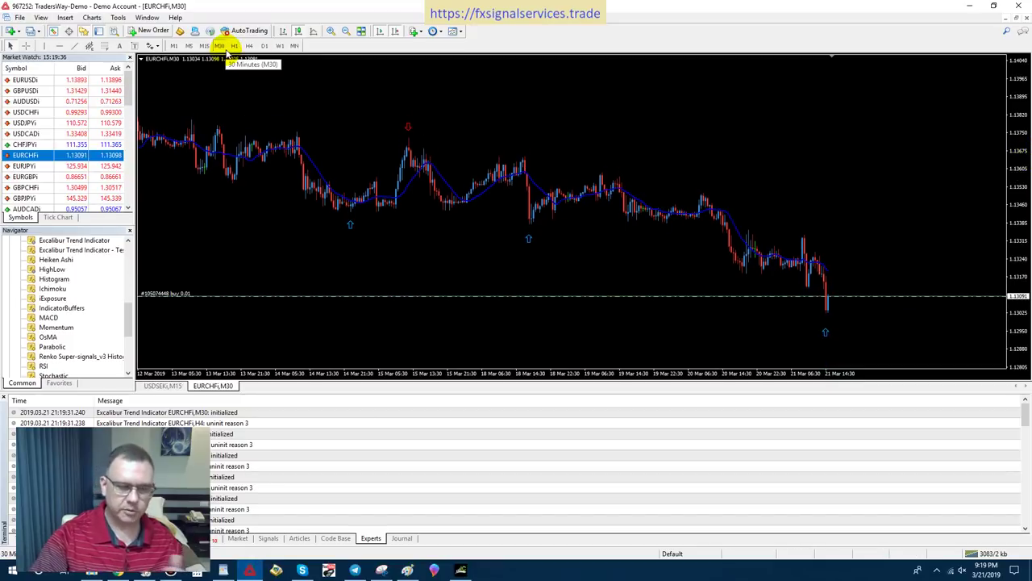
pyautogui.click(233, 46)
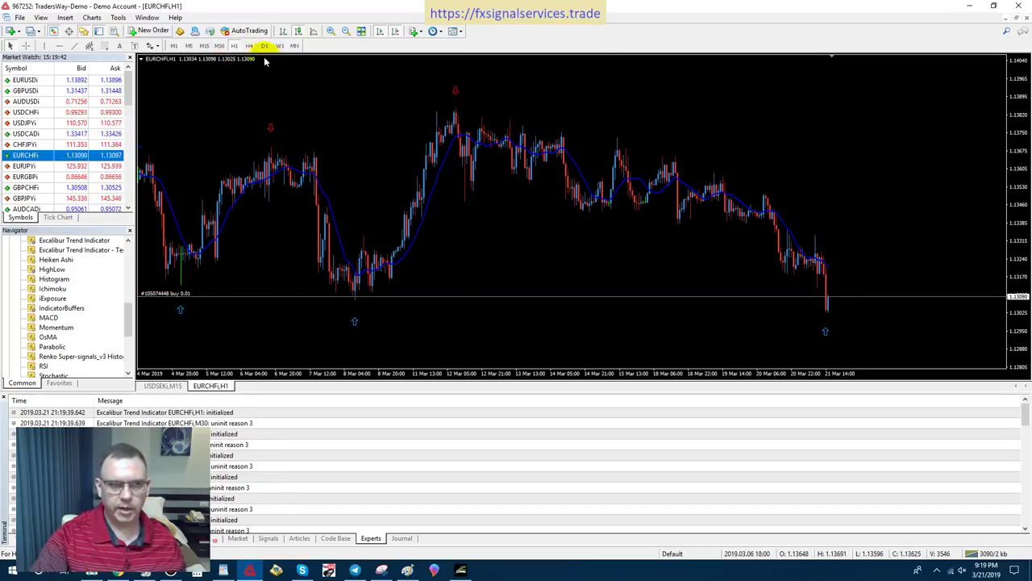
pyautogui.click(249, 46)
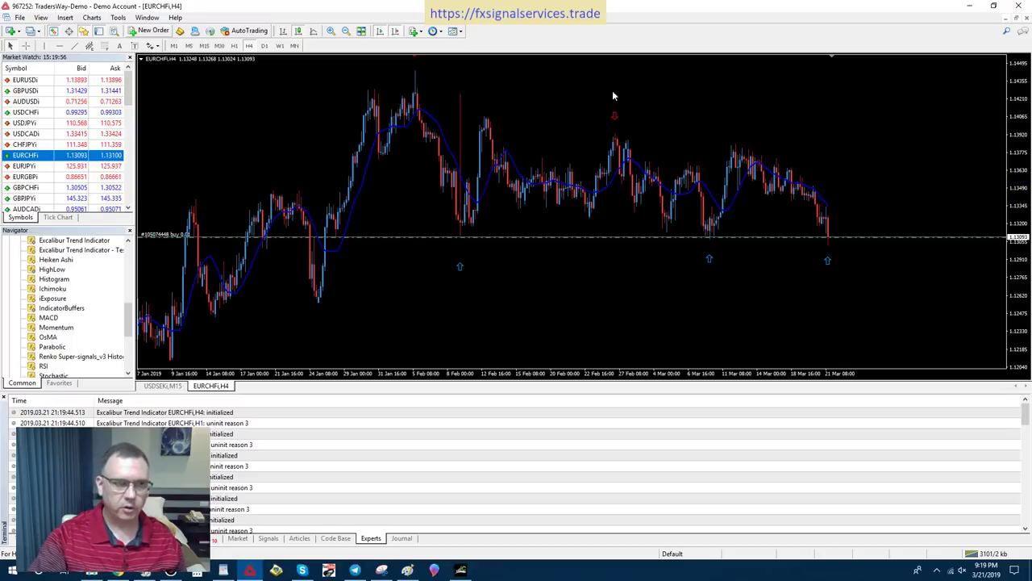
pyautogui.click(220, 46)
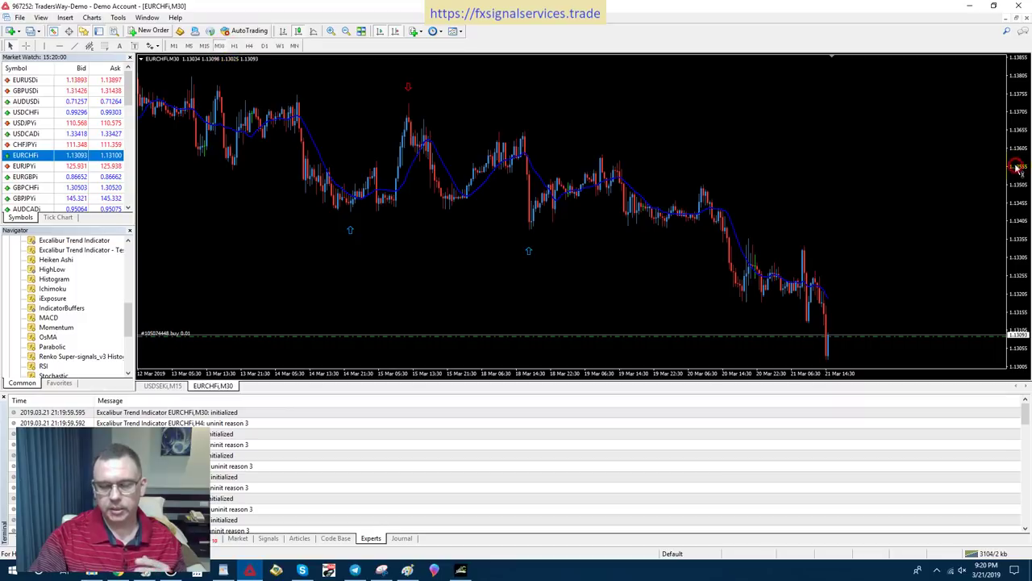
pyautogui.moveTo(1018, 167); pyautogui.dragTo(1016, 173)
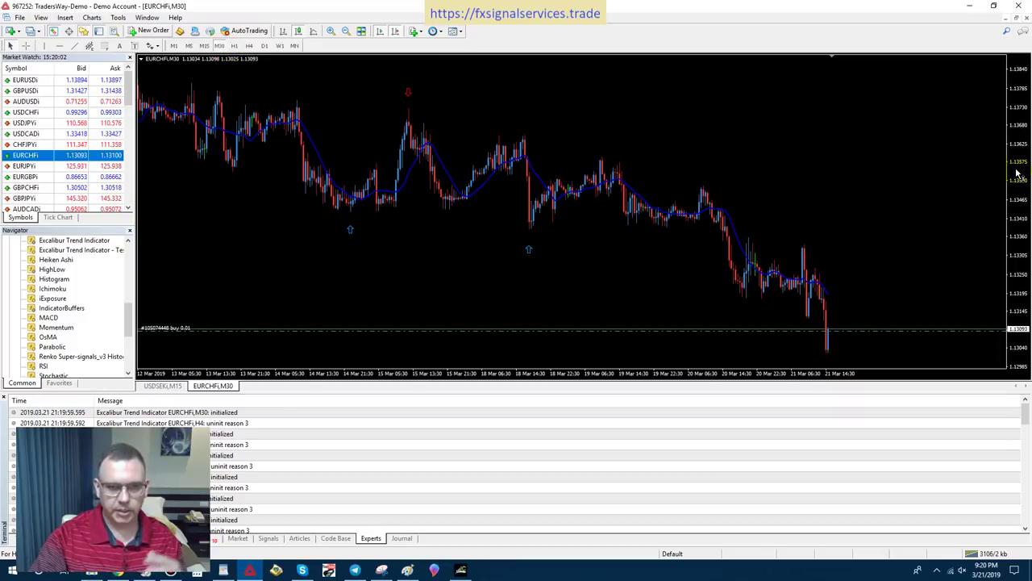
pyautogui.moveTo(1018, 173); pyautogui.dragTo(1022, 188)
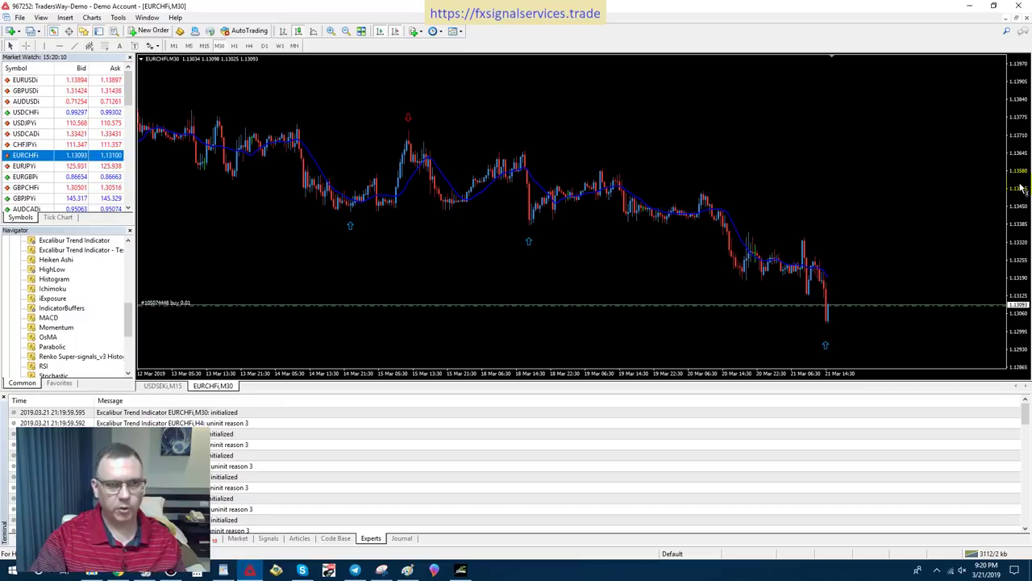
# - Switch EURCHF to H4 and select the 0.01-lot buy order line to inspect it
pyautogui.click(249, 46)
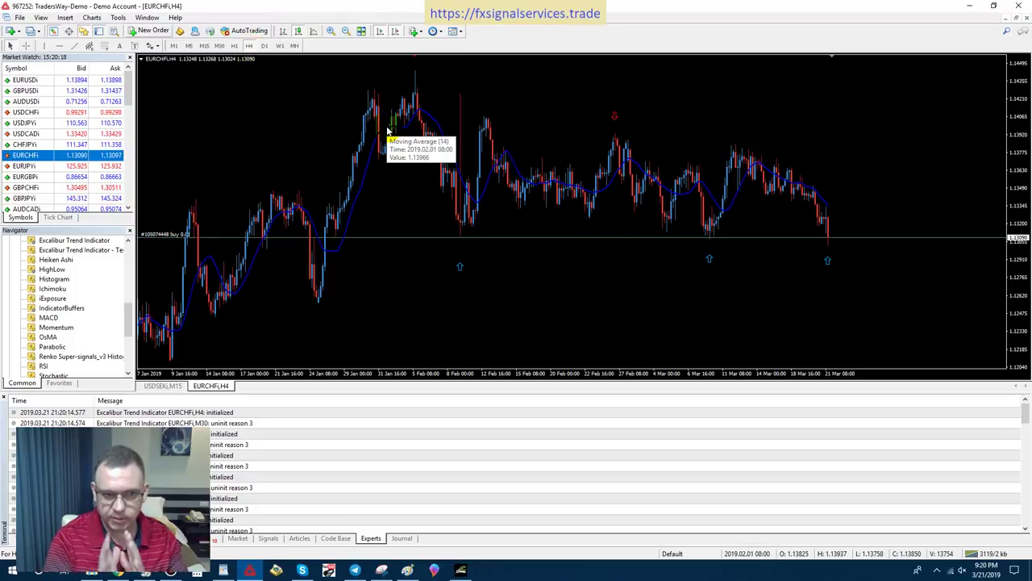
pyautogui.doubleClick(833, 242)
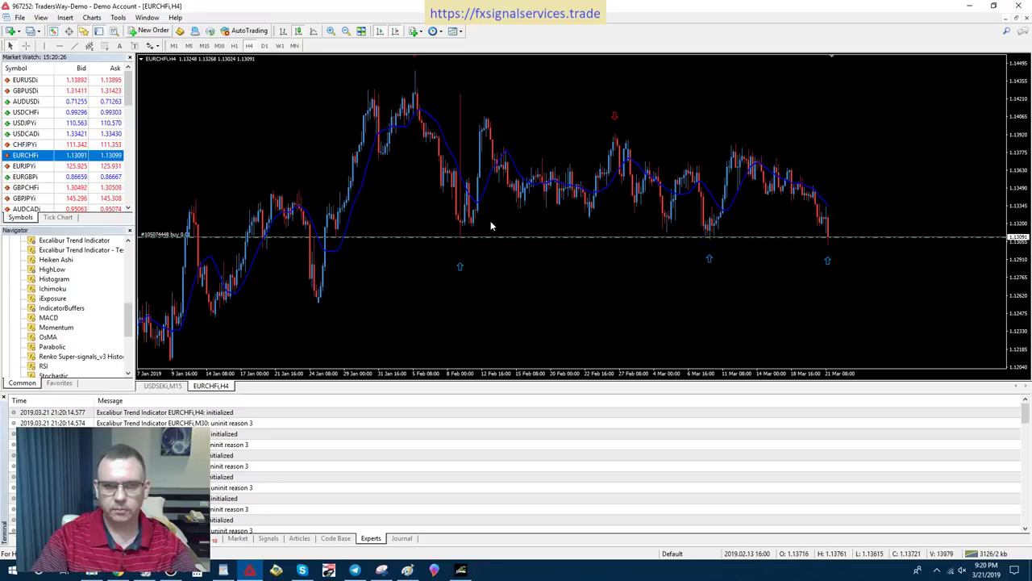
pyautogui.click(336, 239)
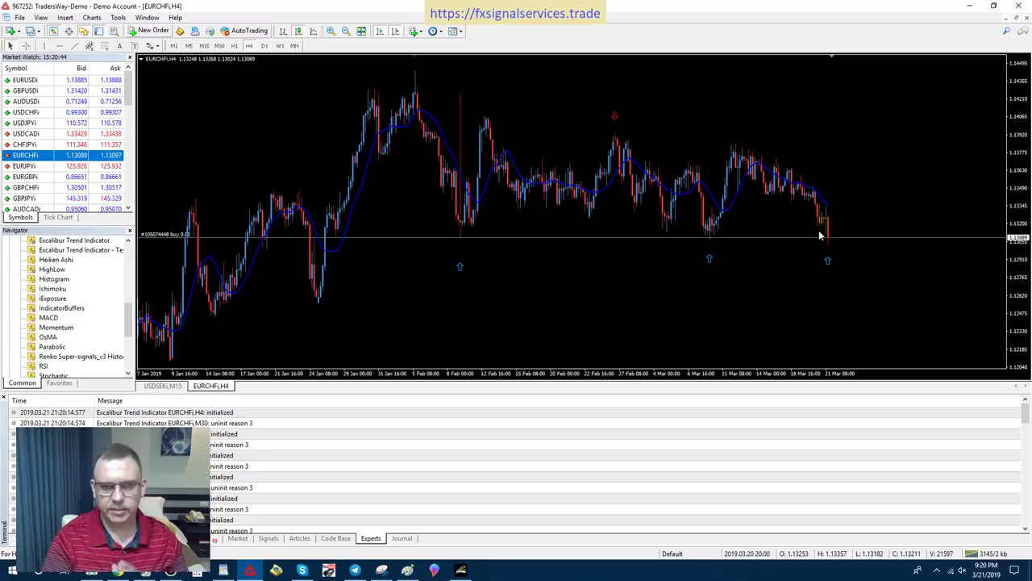
pyautogui.click(820, 234)
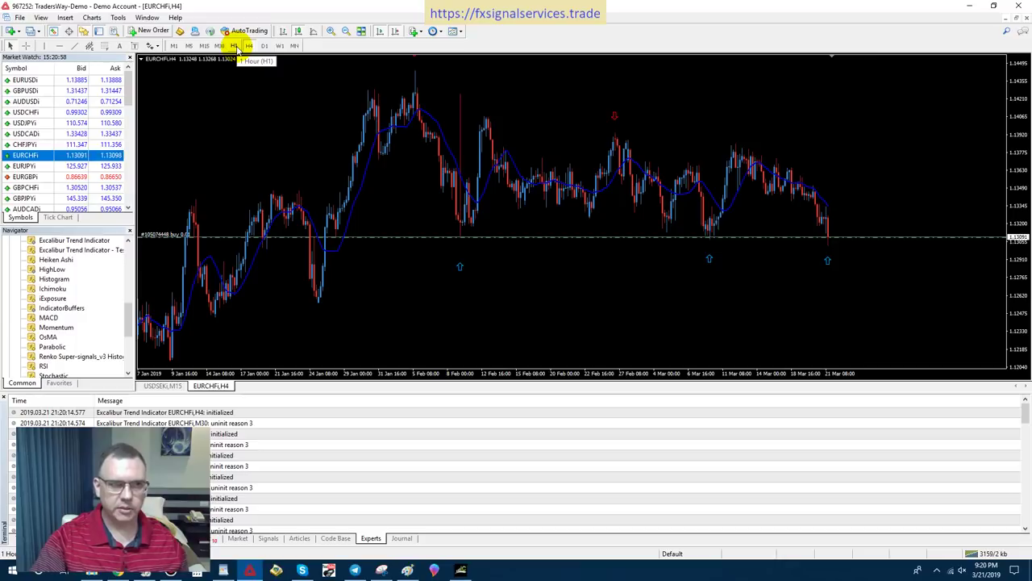
# - Step the chart down through H1, M30, M15 and M5 to M1
pyautogui.click(234, 46)
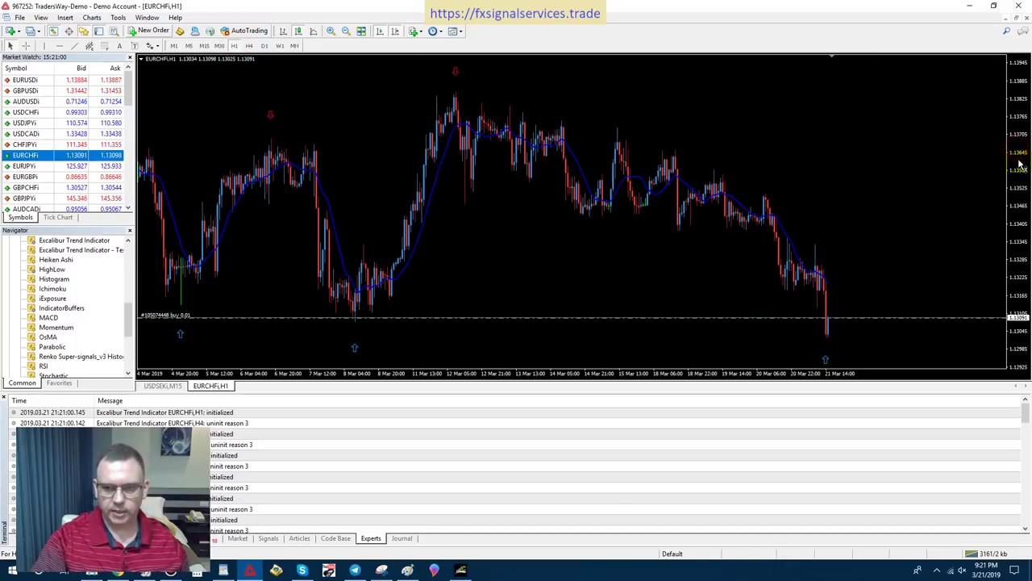
pyautogui.click(218, 46)
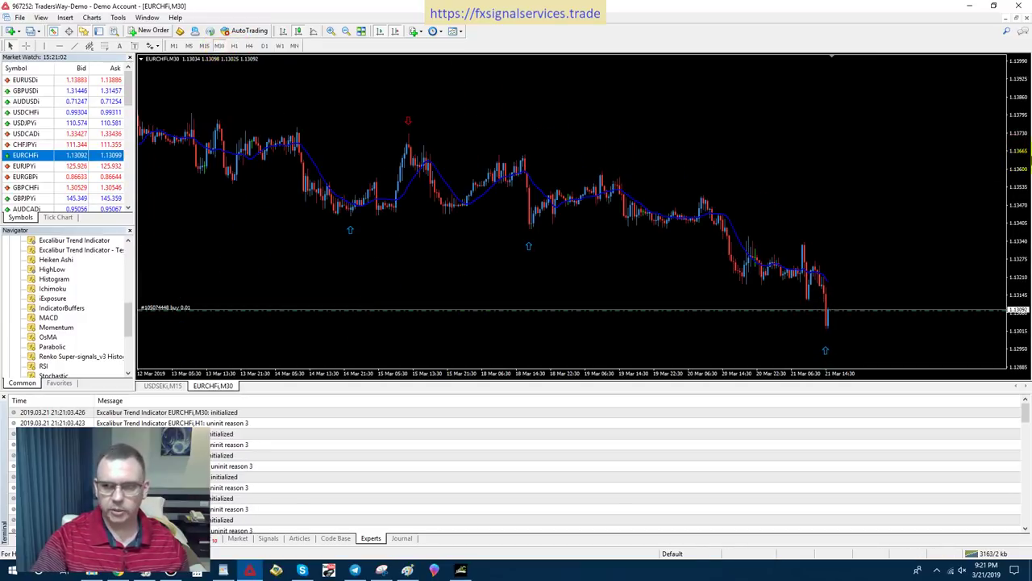
pyautogui.click(206, 46)
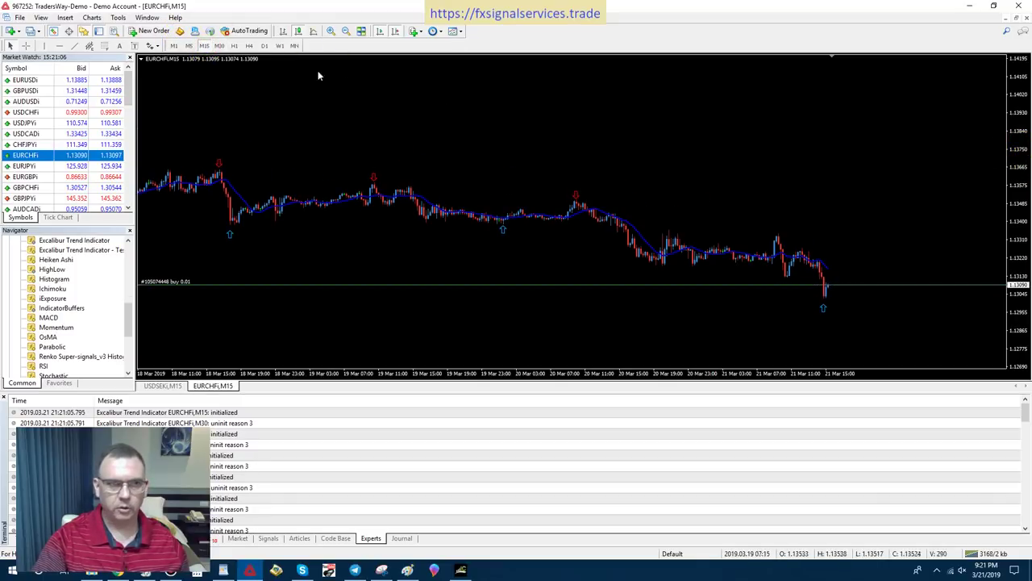
pyautogui.click(188, 46)
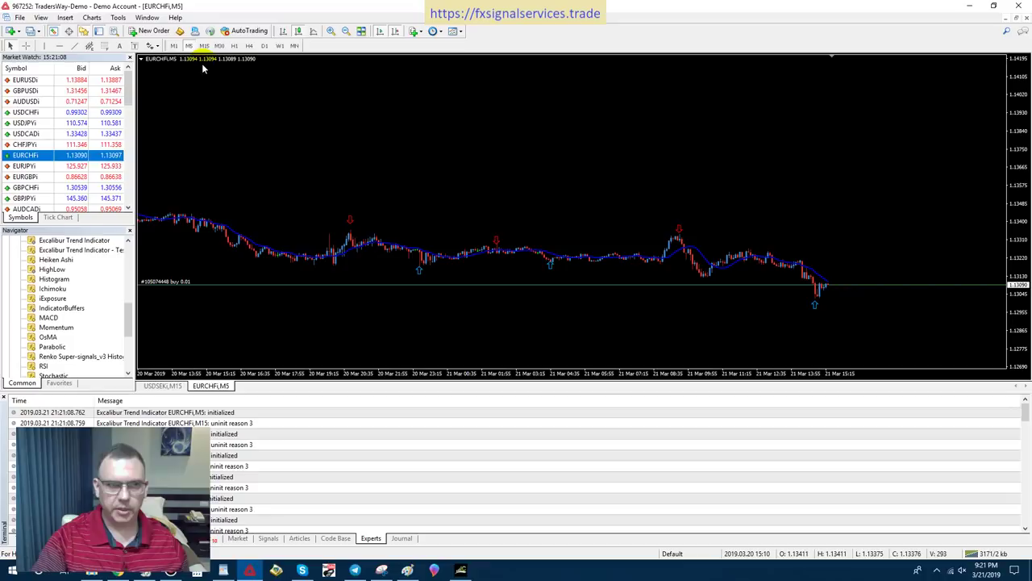
pyautogui.click(174, 46)
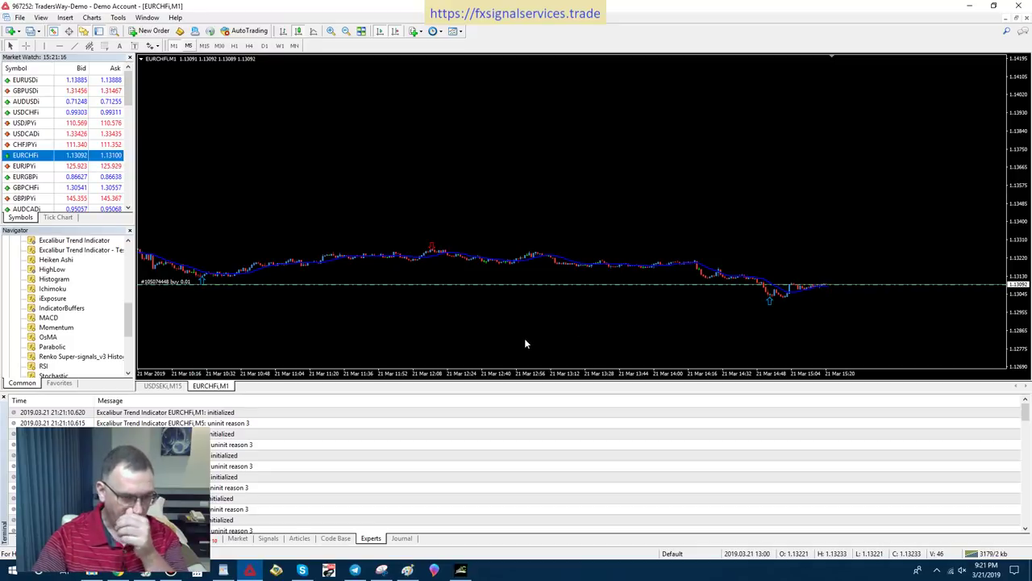
# - List the open eurchfi buy in the Terminal's Trade tab, then view M15 stretched vertically
pyautogui.click(14, 539)
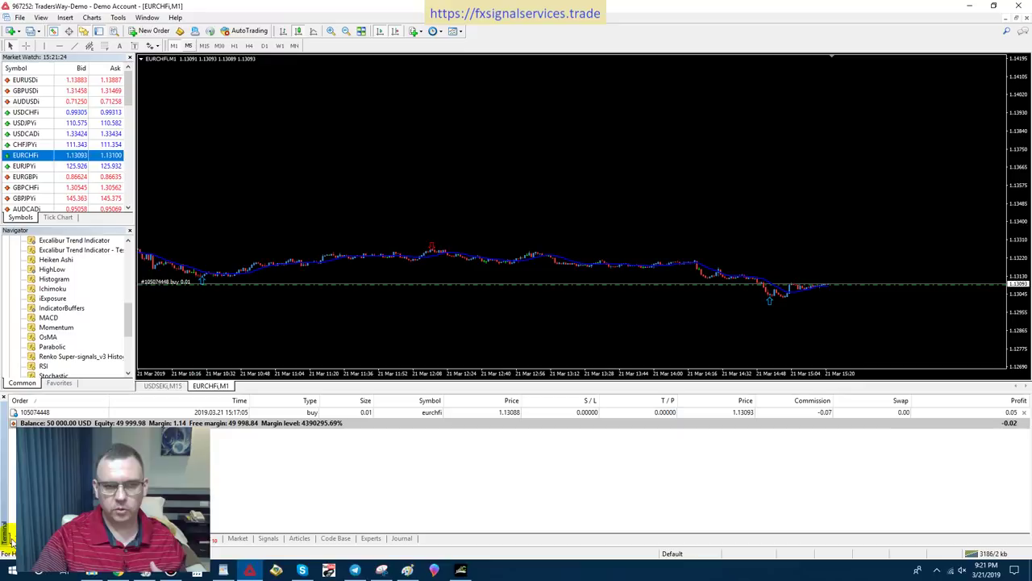
pyautogui.click(188, 45)
pyautogui.click(204, 45)
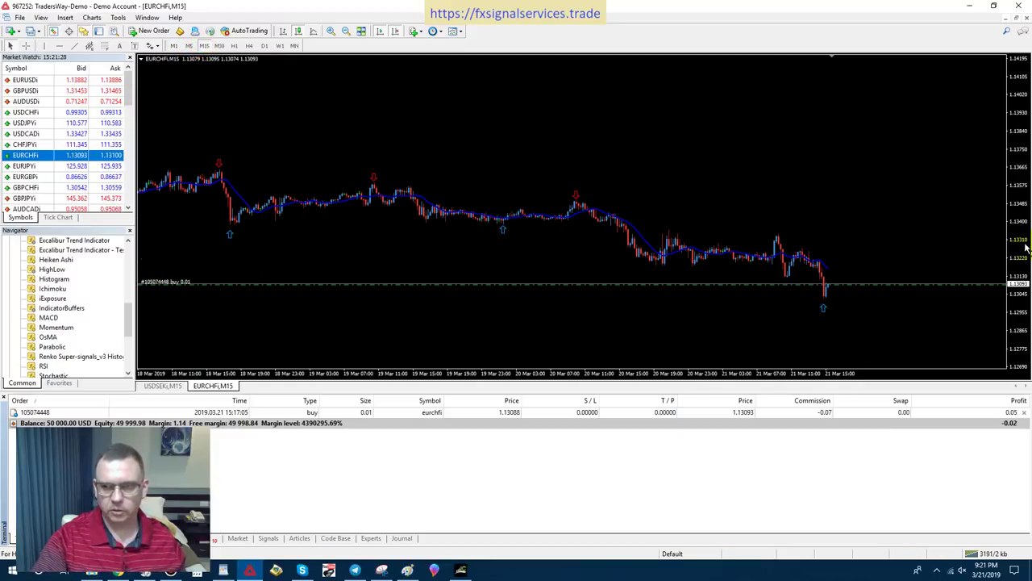
pyautogui.moveTo(1026, 250); pyautogui.dragTo(1014, 223)
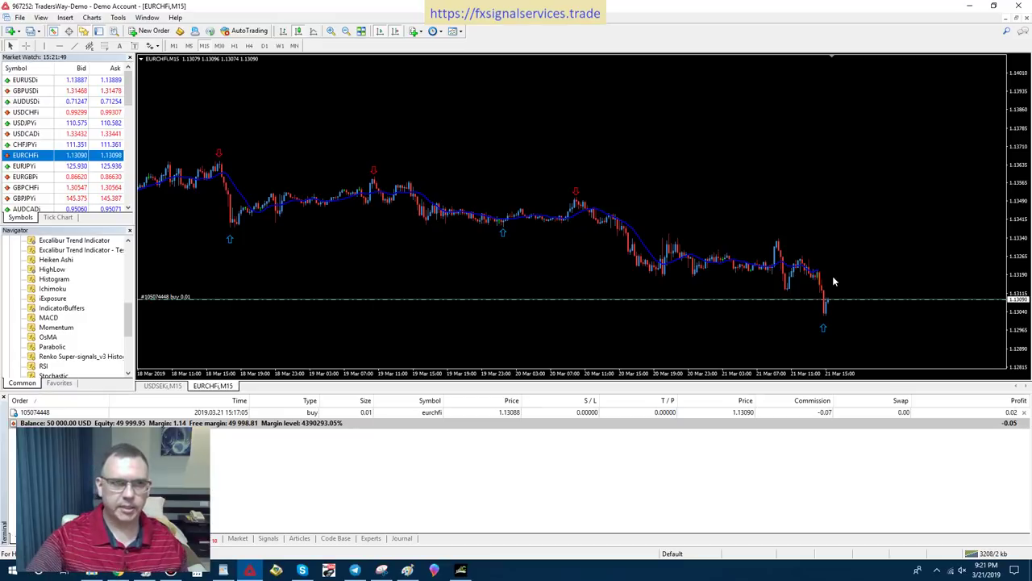
pyautogui.click(220, 46)
pyautogui.moveTo(1020, 242); pyautogui.dragTo(1020, 252)
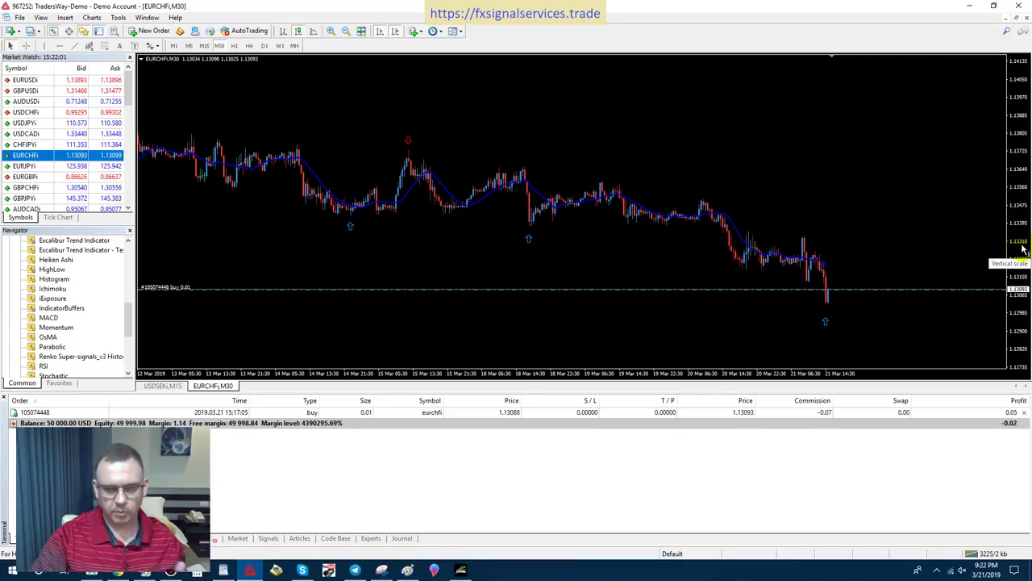
pyautogui.click(234, 45)
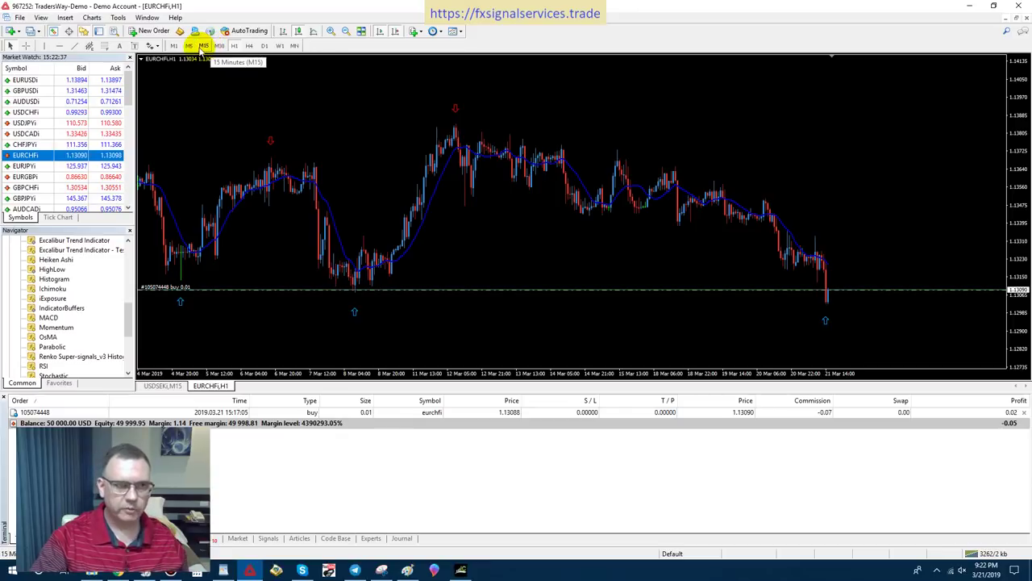
pyautogui.click(200, 46)
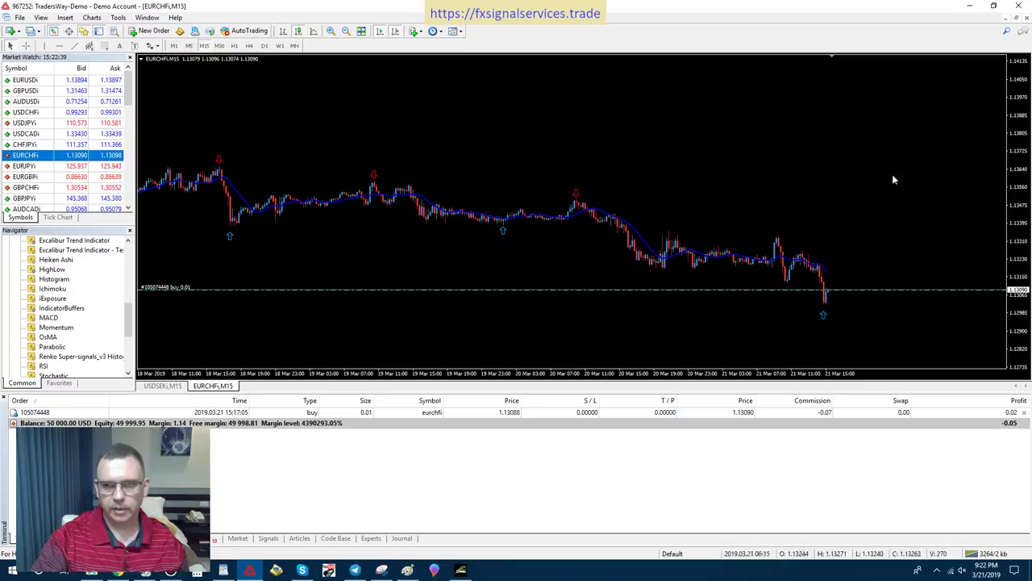